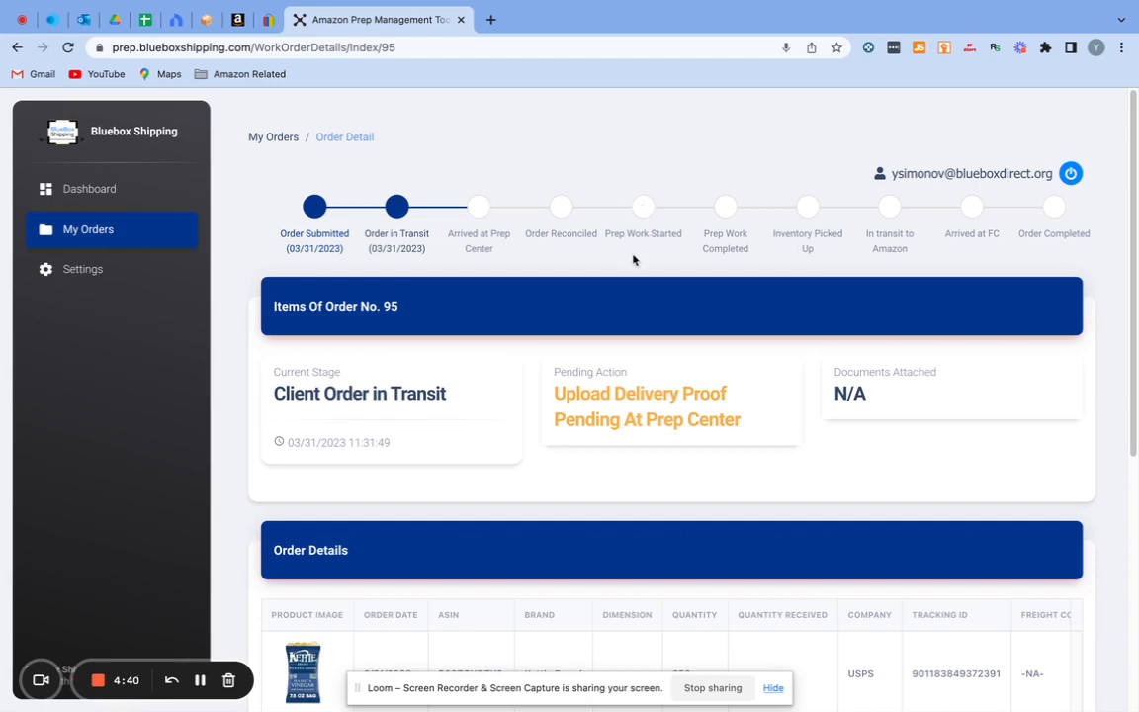
Open the dashboard and check the Orders Summary stages and the order charts.
{"action": "scroll", "coordinate": [636, 257], "scroll_direction": "down", "scroll_amount": 1}
{"action": "scroll", "coordinate": [681, 263], "scroll_direction": "up", "scroll_amount": 1}
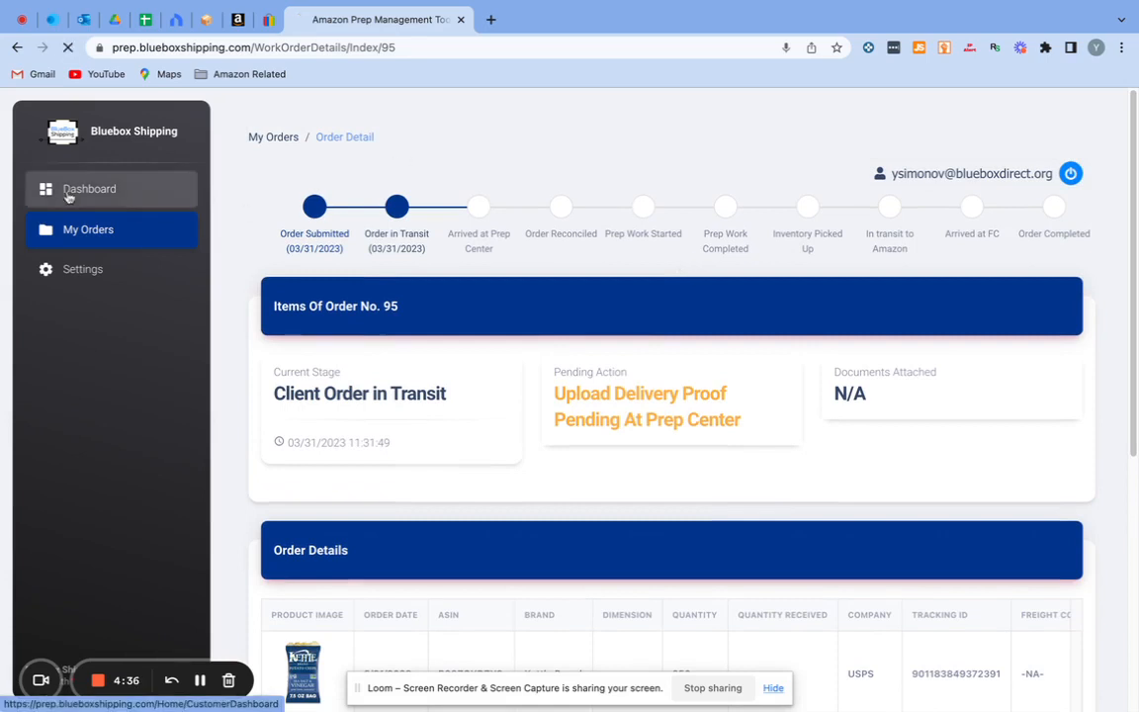
{"action": "left_click", "coordinate": [67, 193]}
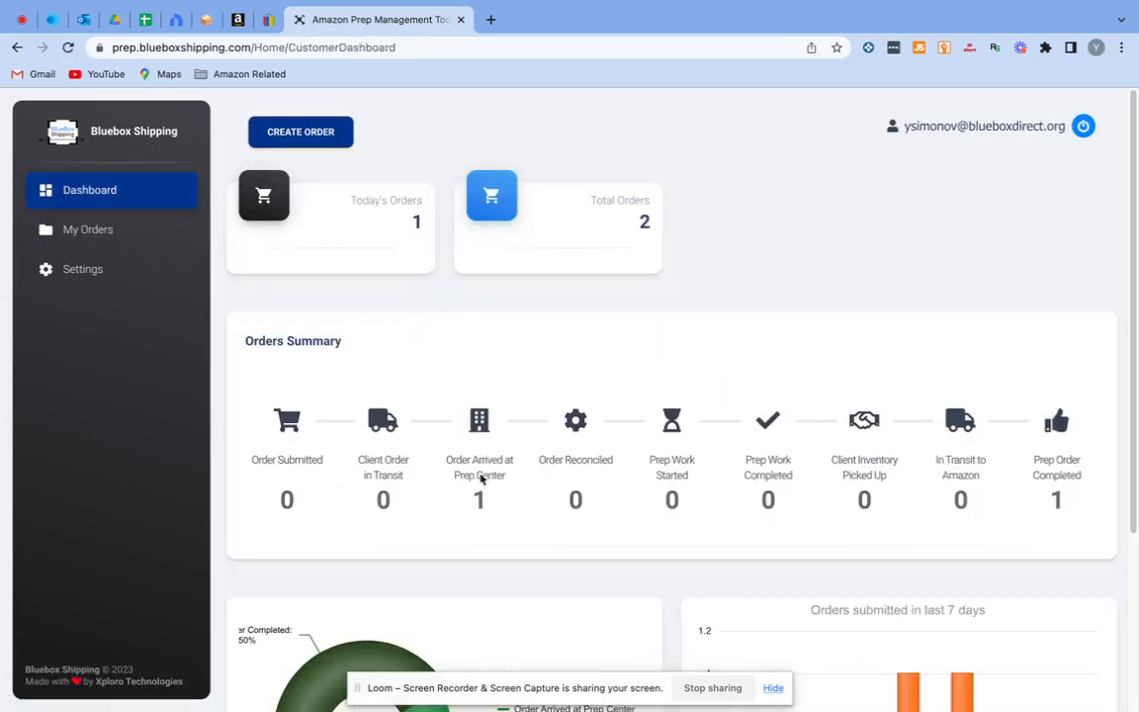
{"action": "scroll", "coordinate": [482, 337], "scroll_direction": "down", "scroll_amount": 3}
{"action": "left_click_drag", "start_coordinate": [457, 299], "coordinate": [508, 324]}
{"action": "left_click", "coordinate": [455, 301]}
{"action": "scroll", "coordinate": [267, 285], "scroll_direction": "down", "scroll_amount": 1}
{"action": "scroll", "coordinate": [264, 287], "scroll_direction": "up", "scroll_amount": 5}
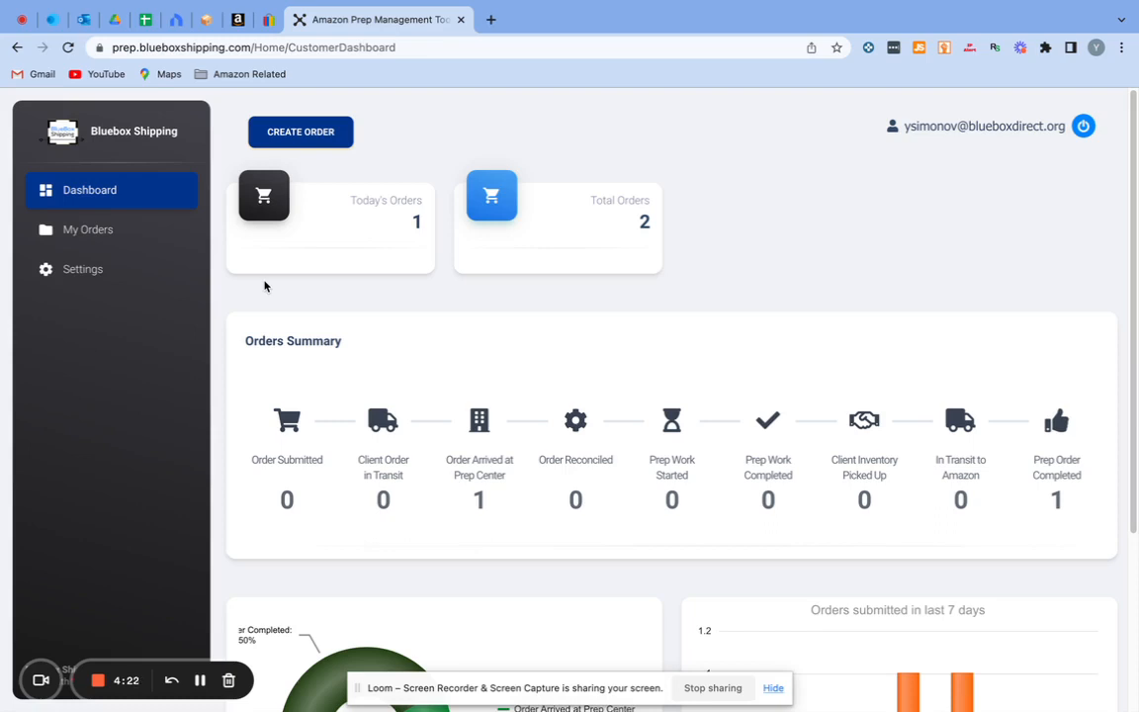
Open the order dated 3/31/2023 from the order list and review its stage, pending action, attached documents and items.
{"action": "left_click", "coordinate": [94, 229]}
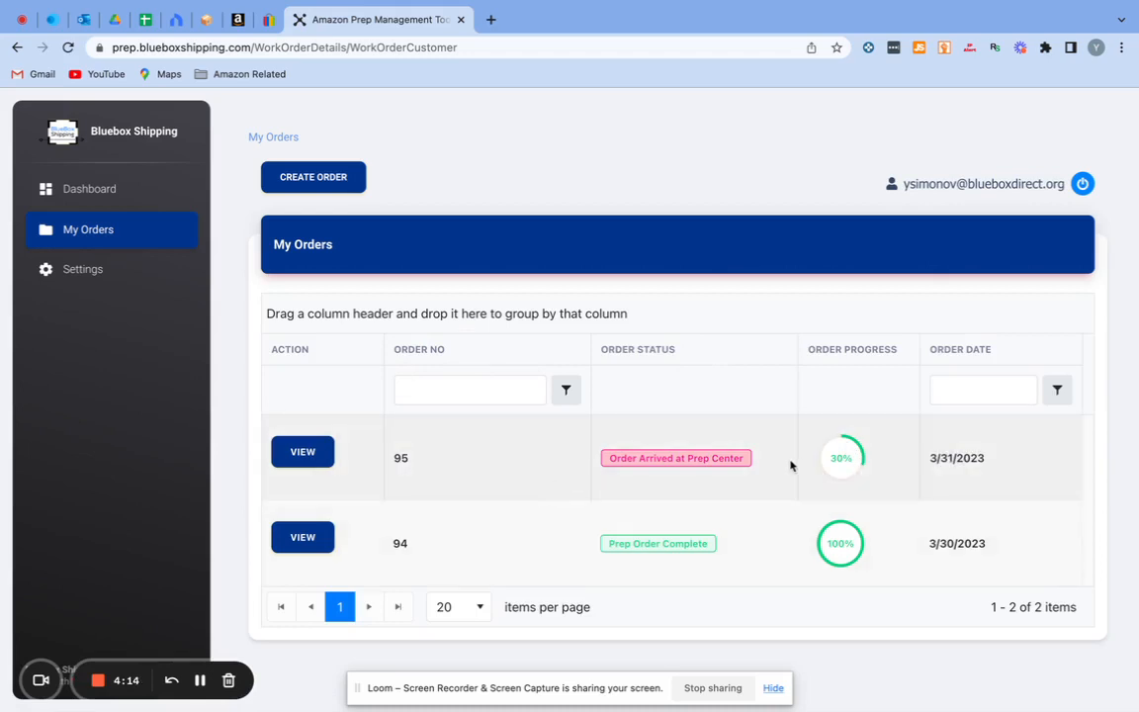
{"action": "left_click", "coordinate": [305, 458]}
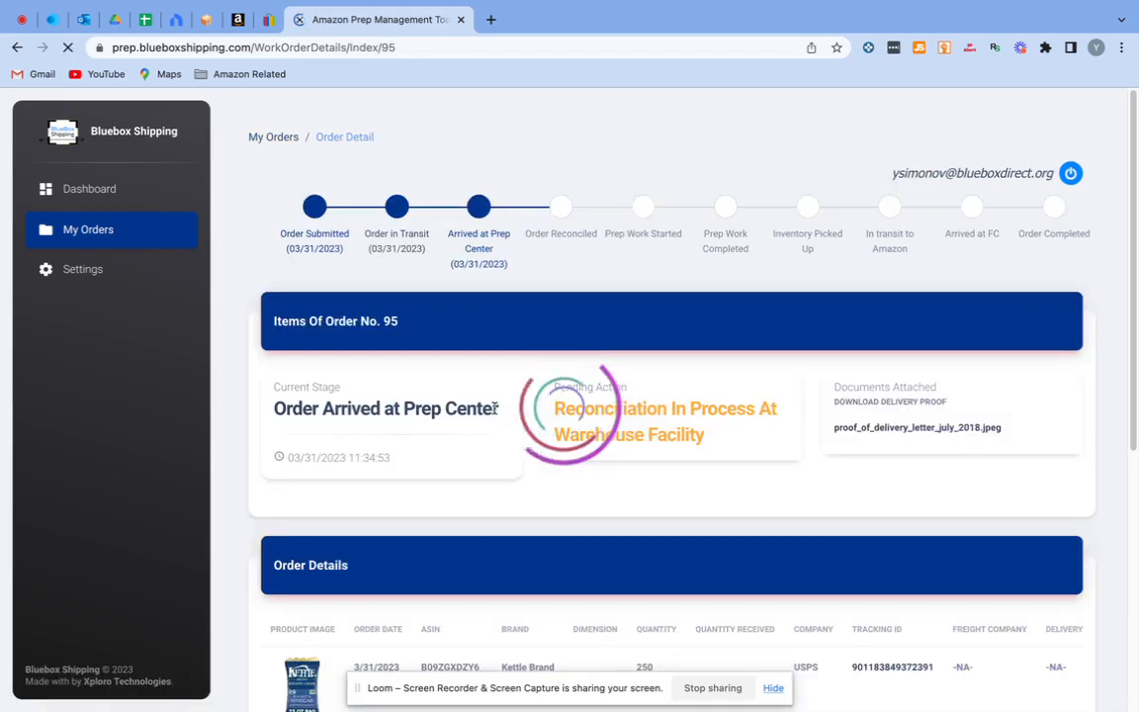
{"action": "scroll", "coordinate": [676, 415], "scroll_direction": "down", "scroll_amount": 2}
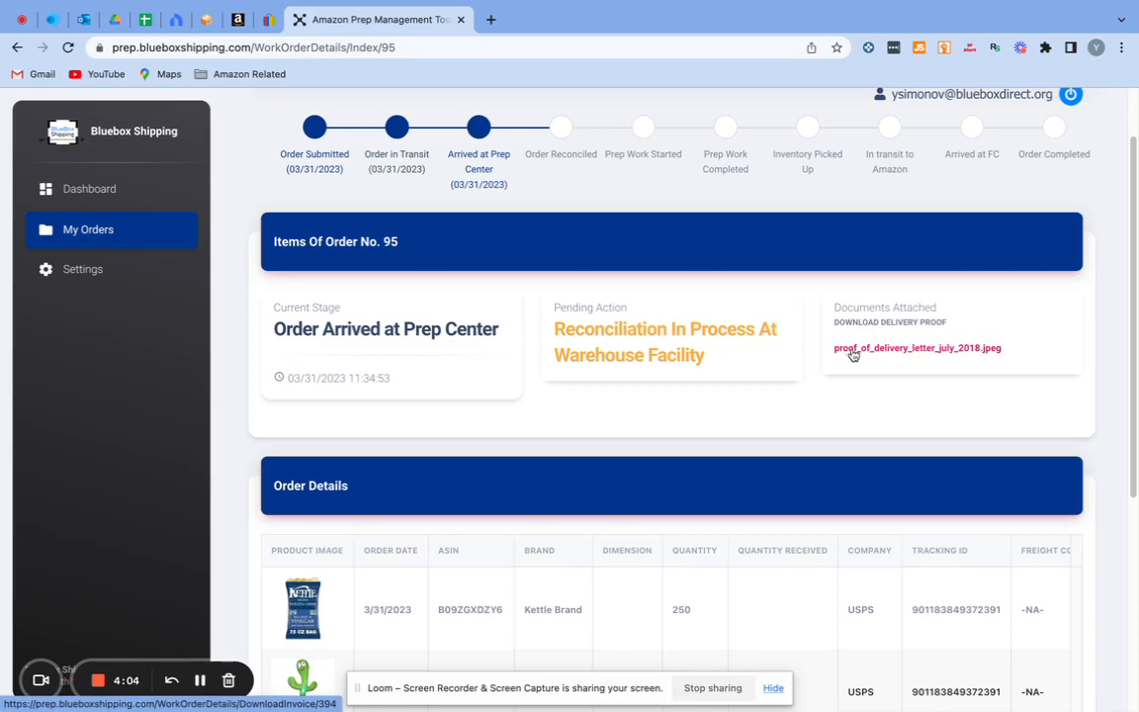
{"action": "scroll", "coordinate": [667, 463], "scroll_direction": "down", "scroll_amount": 5}
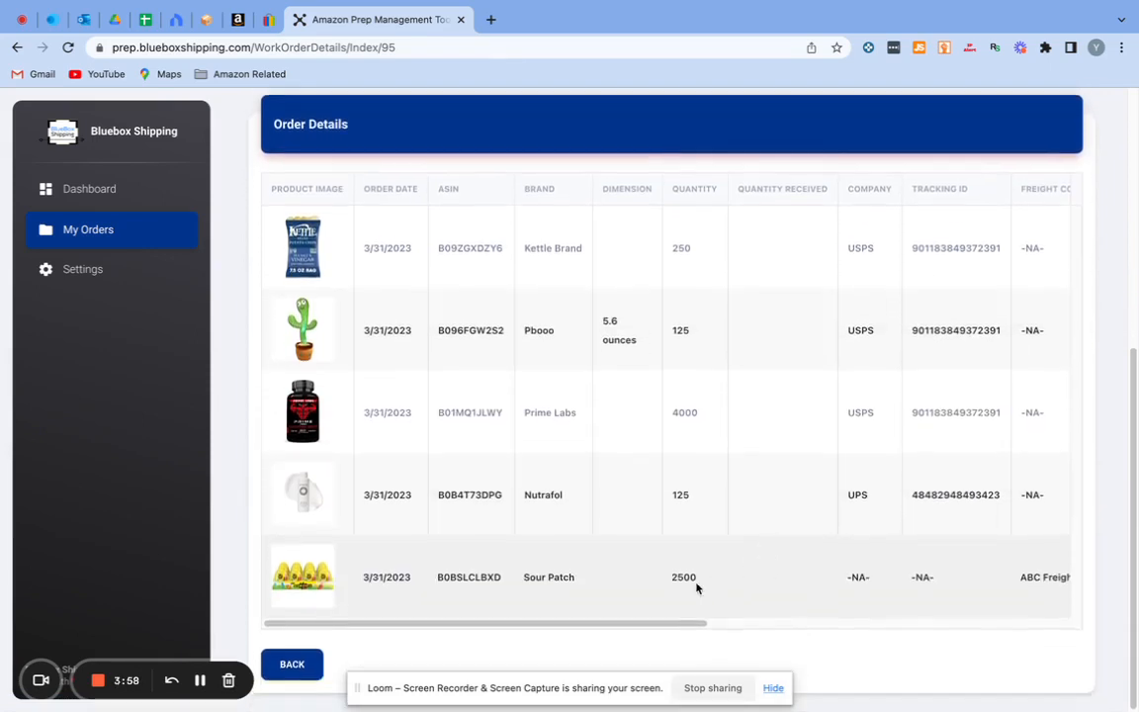
{"action": "left_click_drag", "start_coordinate": [661, 625], "coordinate": [628, 597]}
{"action": "scroll", "coordinate": [686, 453], "scroll_direction": "up", "scroll_amount": 5}
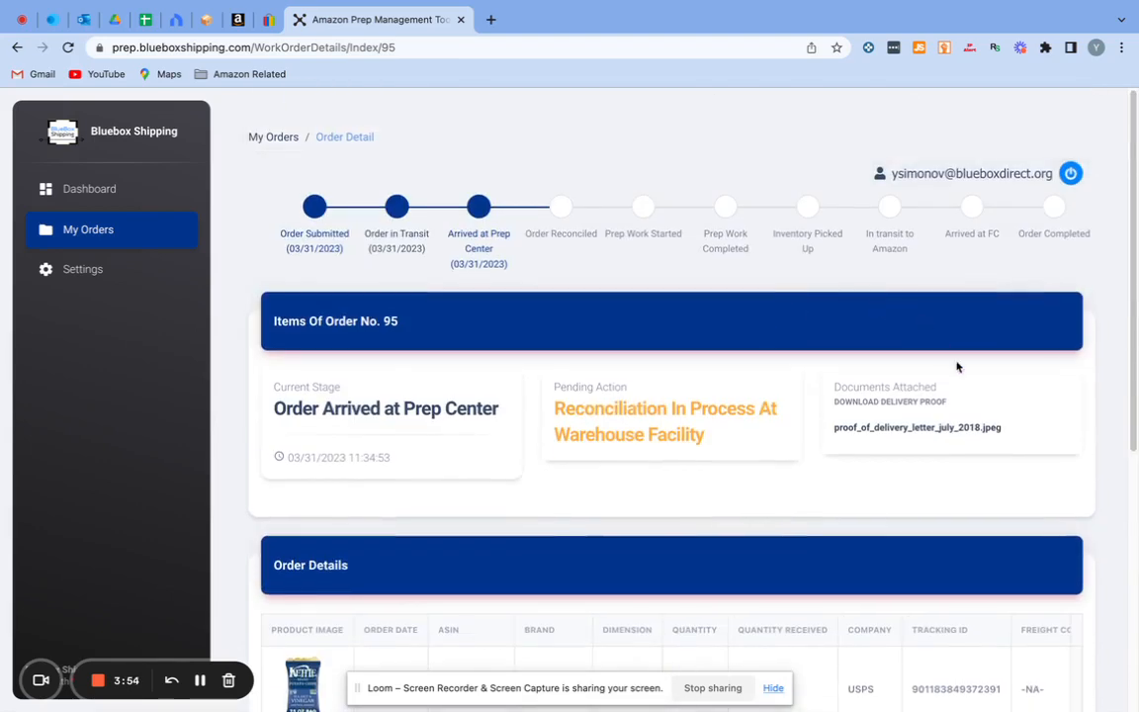
Download the delivery proof proof_of_delivery_letter_july_2018.jpeg, view it in Preview, and return to the order detail page in Chrome.
{"action": "left_click", "coordinate": [851, 433]}
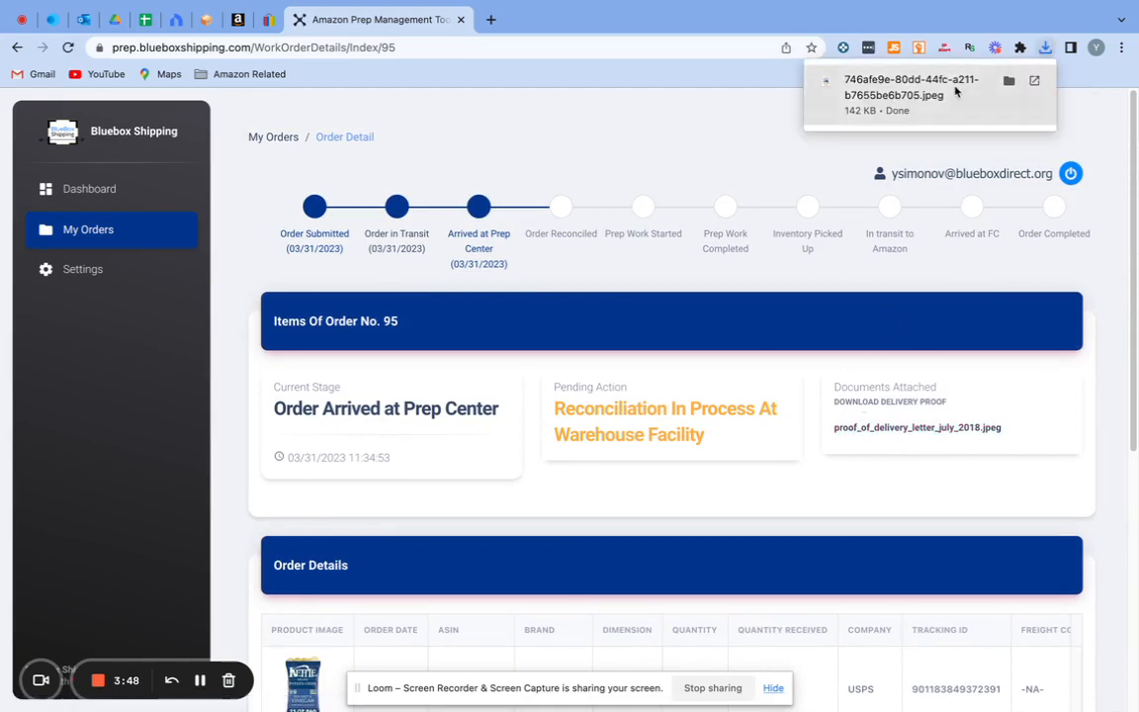
{"action": "left_click", "coordinate": [862, 87]}
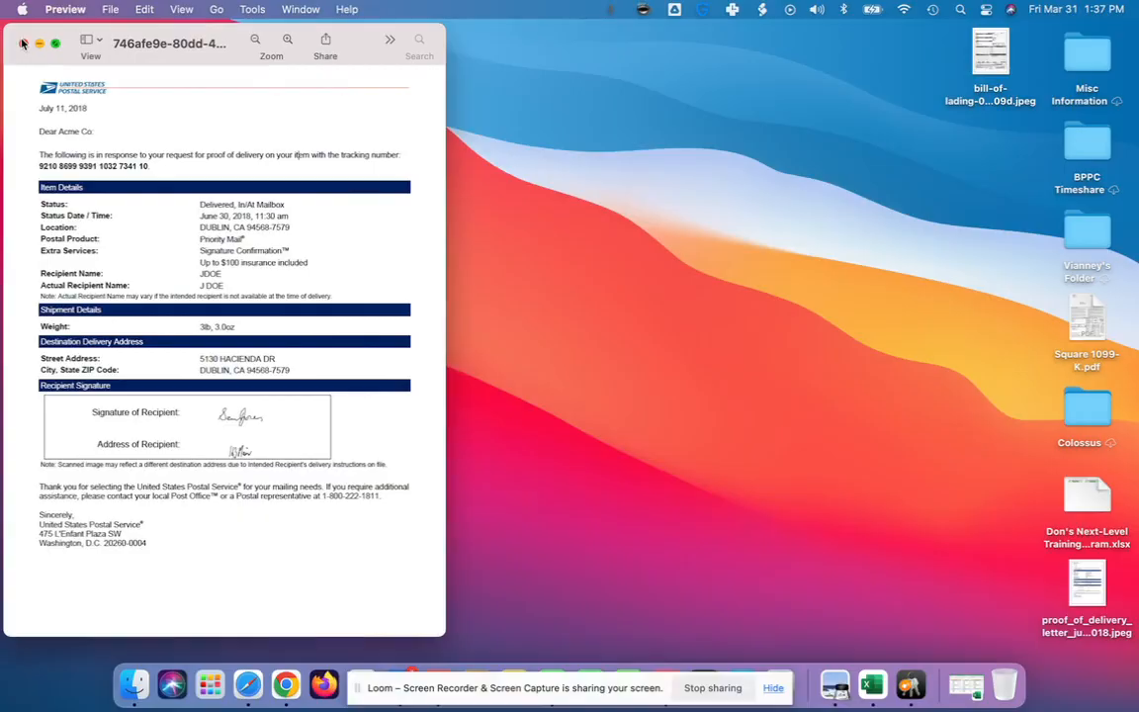
{"action": "key", "text": "ctrl+Right"}
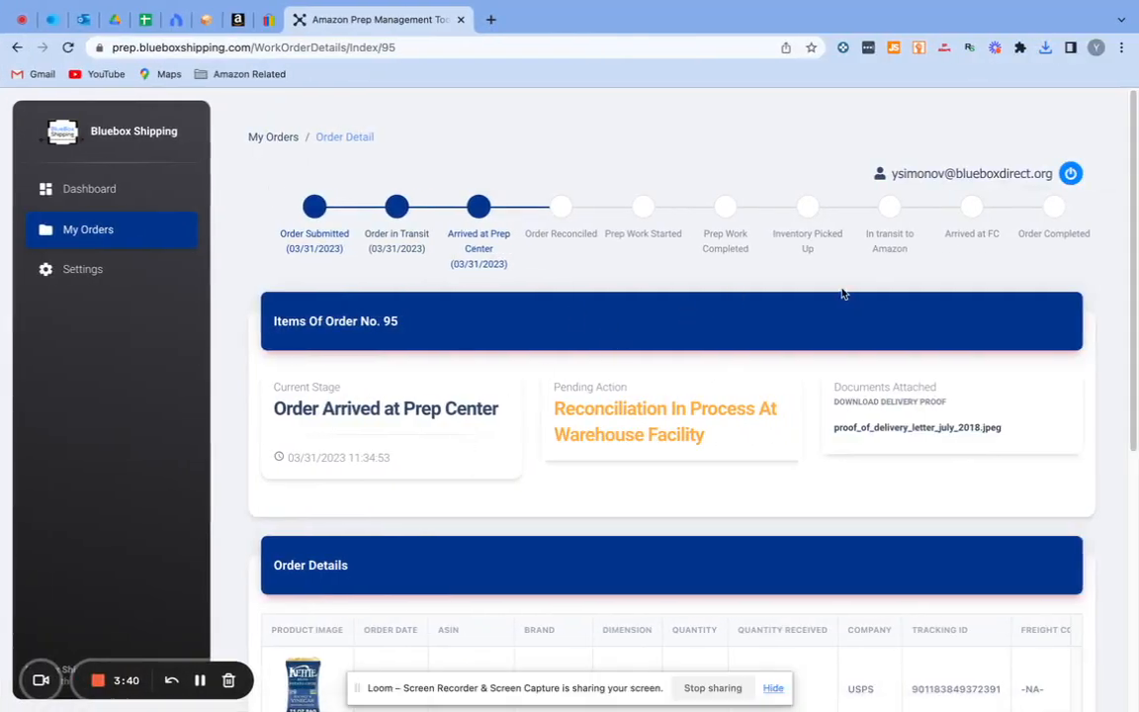
Review the item quantities in Order Details and the order's progress information on the order detail page.
{"action": "scroll", "coordinate": [936, 433], "scroll_direction": "down", "scroll_amount": 1}
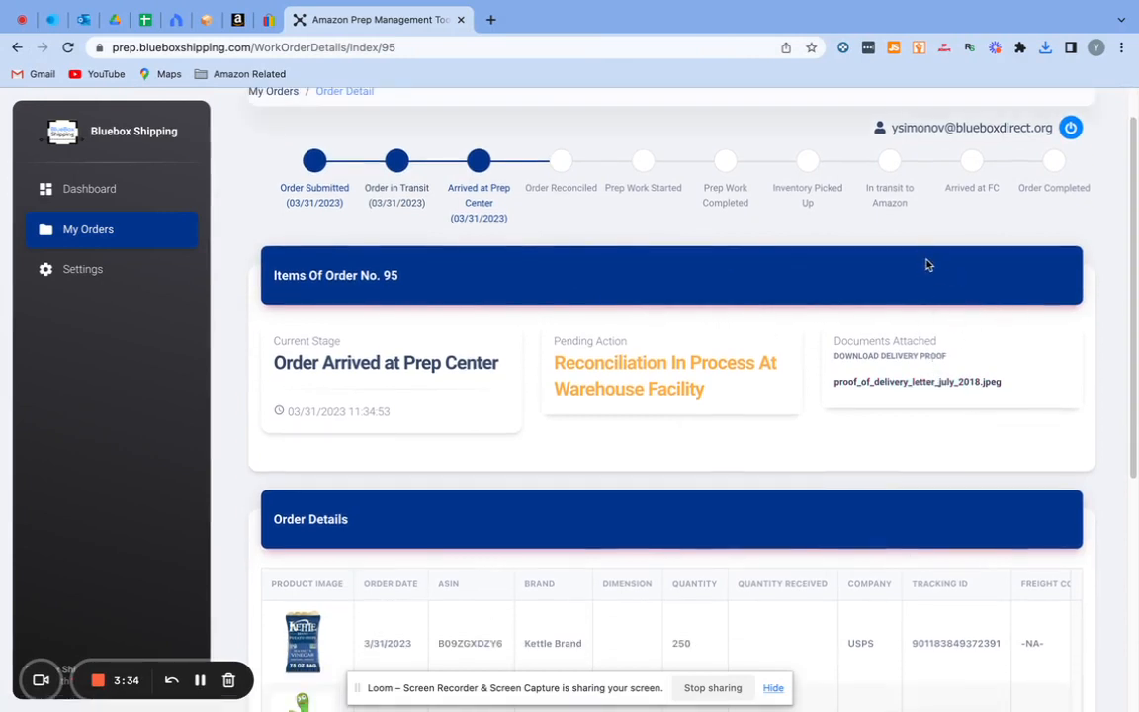
{"action": "scroll", "coordinate": [625, 536], "scroll_direction": "down", "scroll_amount": 5}
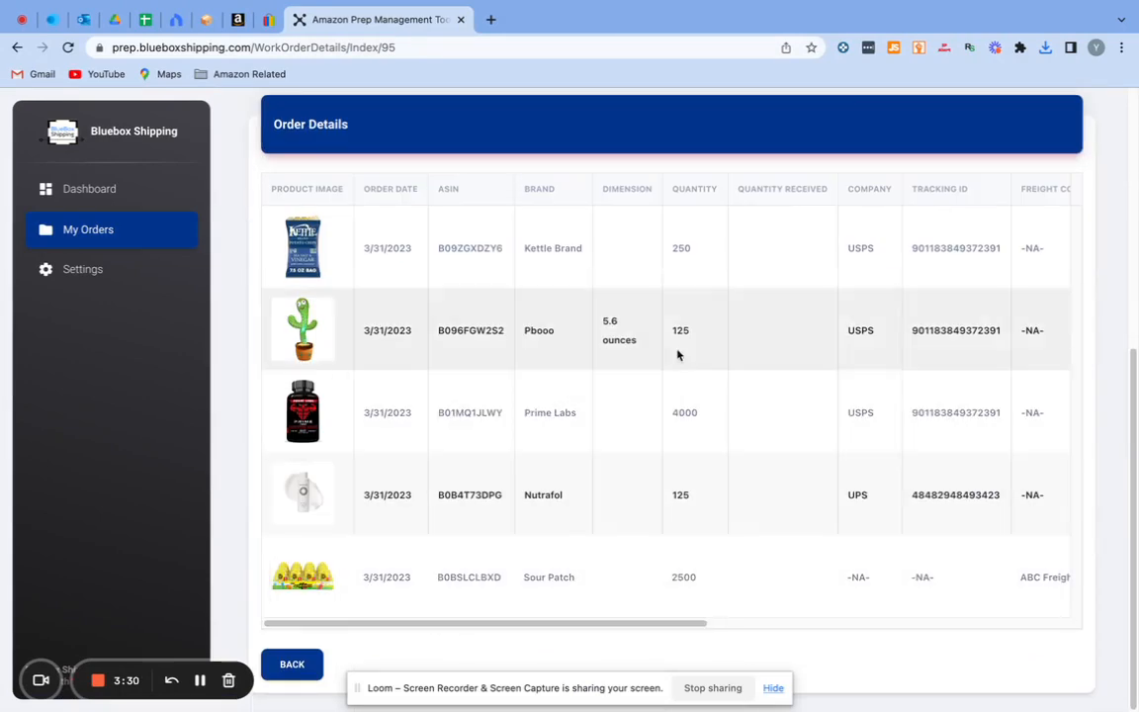
{"action": "scroll", "coordinate": [682, 346], "scroll_direction": "up", "scroll_amount": 1}
{"action": "scroll", "coordinate": [690, 341], "scroll_direction": "up", "scroll_amount": 4}
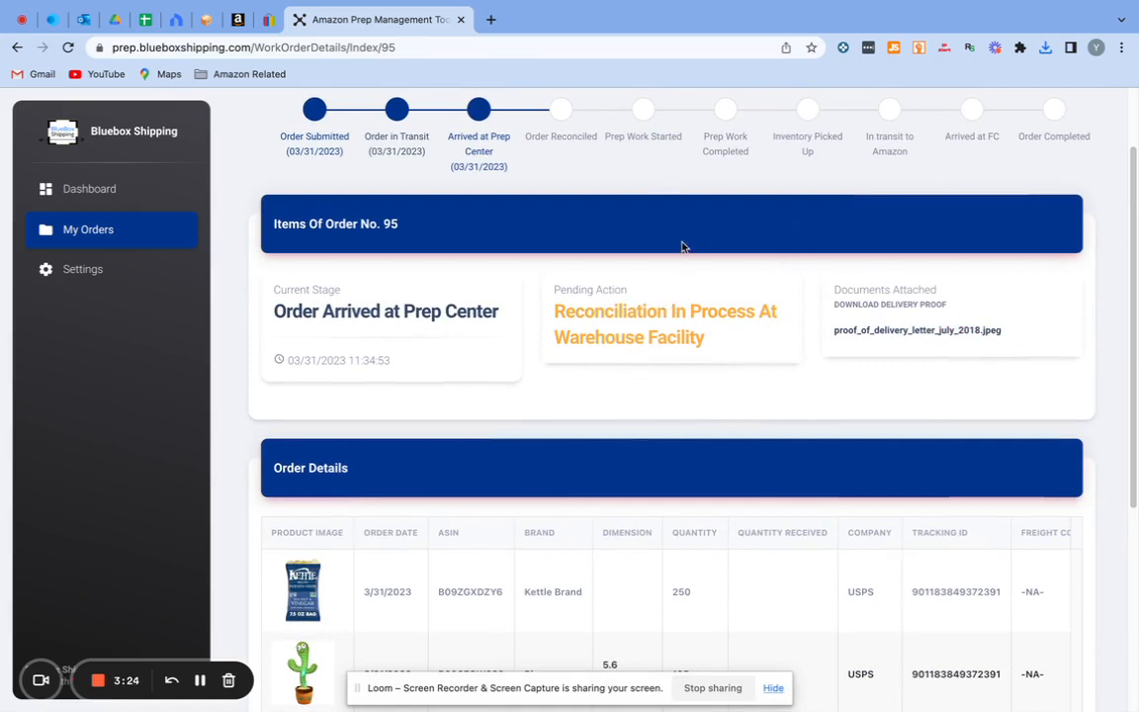
{"action": "scroll", "coordinate": [395, 153], "scroll_direction": "up", "scroll_amount": 1}
Return to the dashboard and check the Order Reconciled stage in the Orders Summary.
{"action": "left_click", "coordinate": [92, 190]}
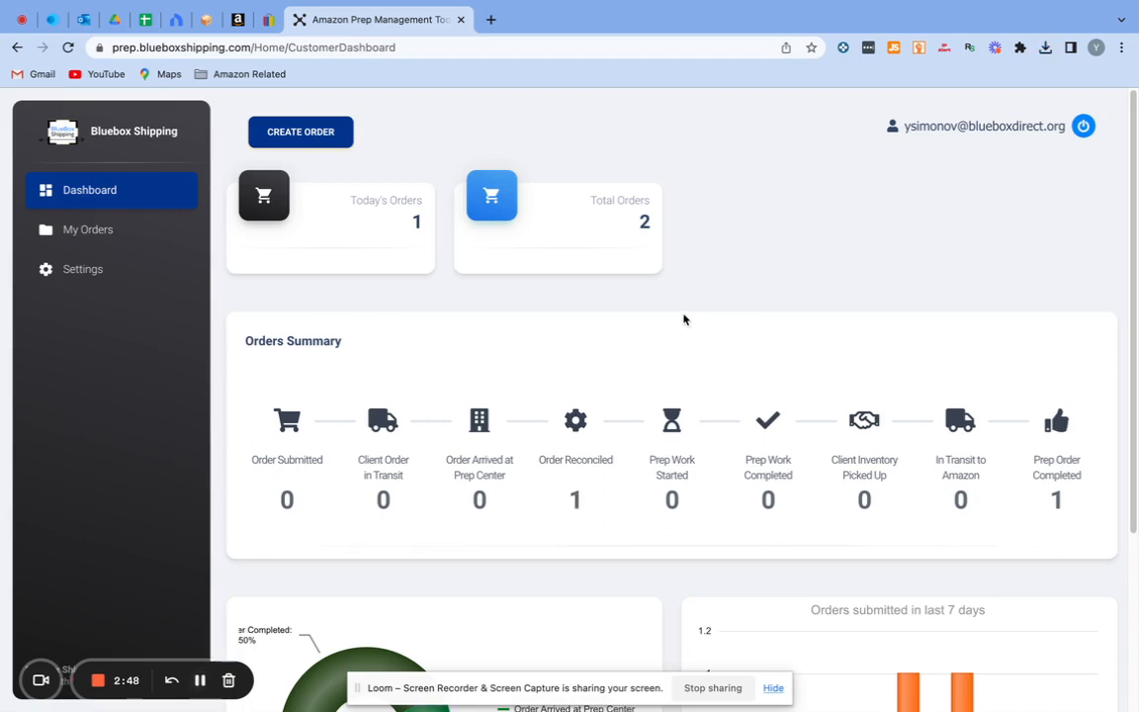
{"action": "scroll", "coordinate": [554, 296], "scroll_direction": "down", "scroll_amount": 1}
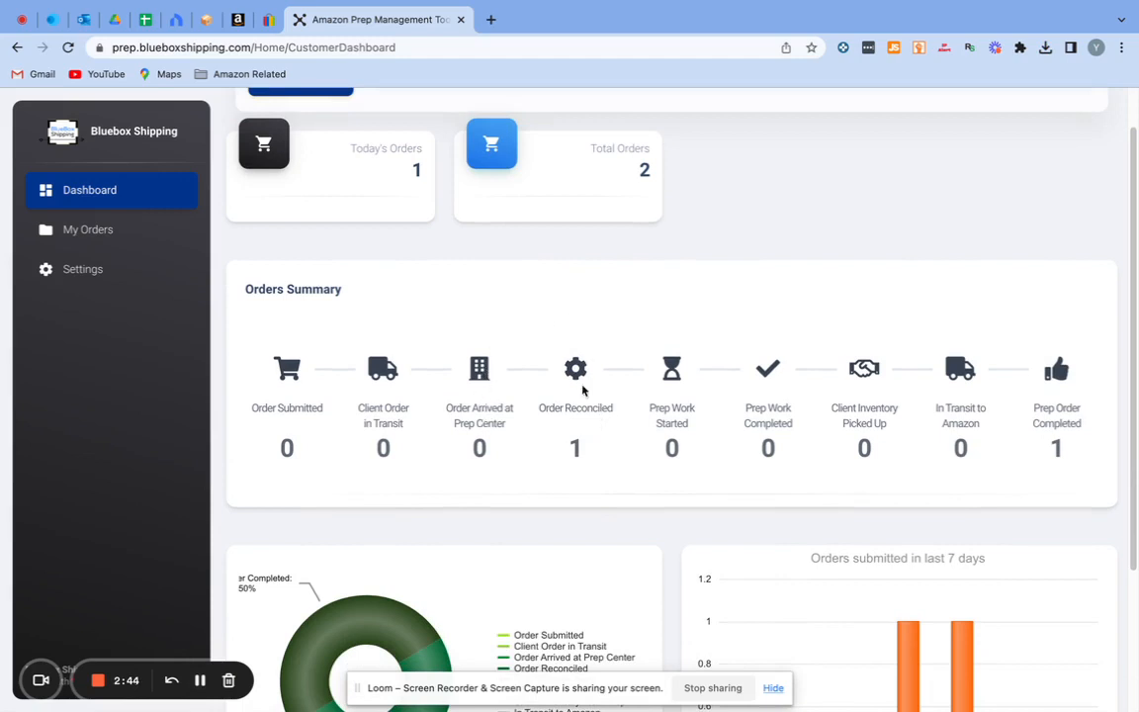
{"action": "left_click_drag", "start_coordinate": [539, 407], "coordinate": [595, 451]}
{"action": "left_click", "coordinate": [592, 450]}
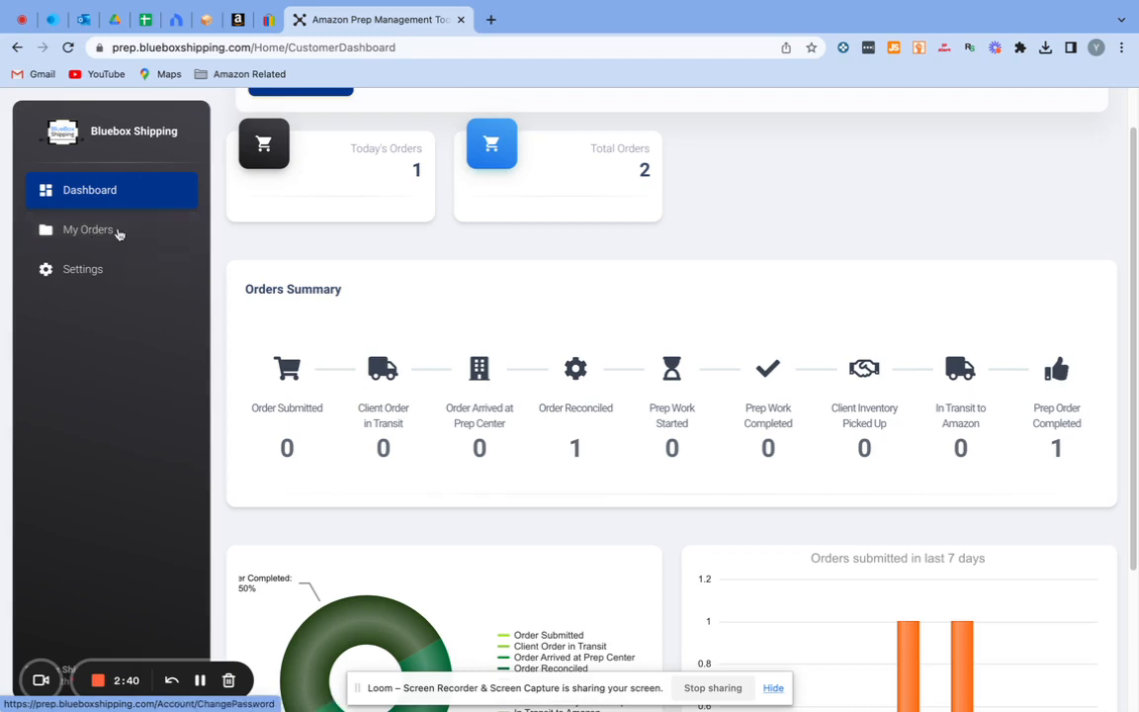
Reopen the order dated 3/31/2023 and compare the quantity received with the ordered quantity for each item.
{"action": "left_click", "coordinate": [88, 229]}
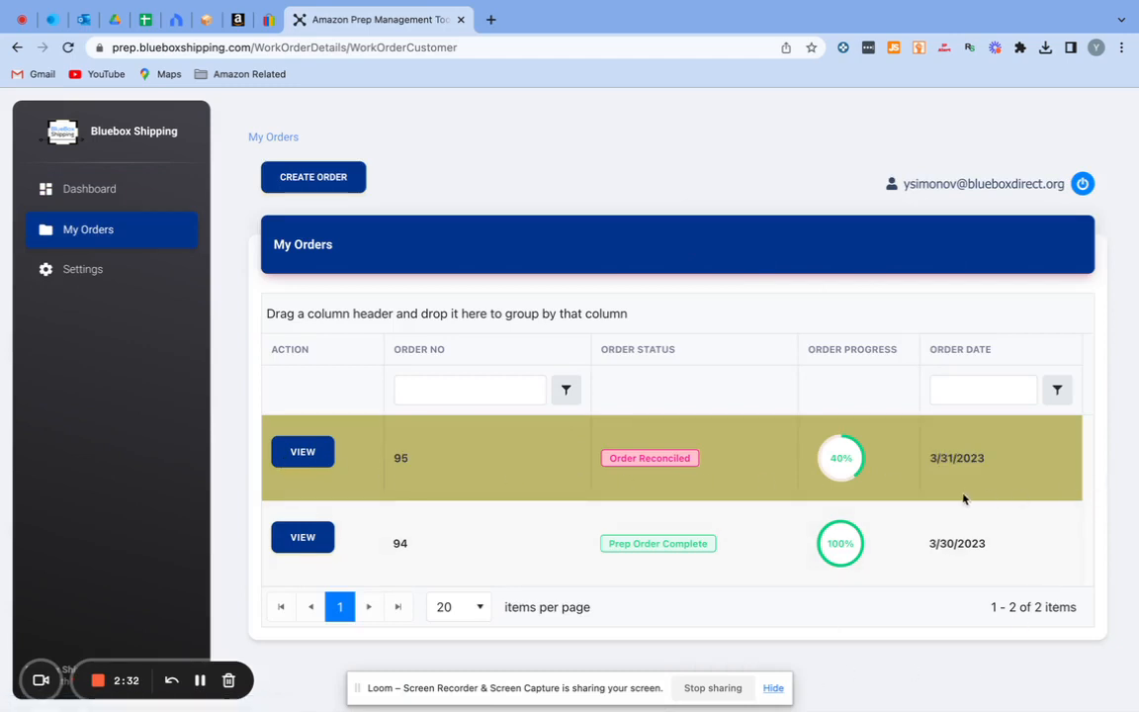
{"action": "left_click", "coordinate": [304, 453]}
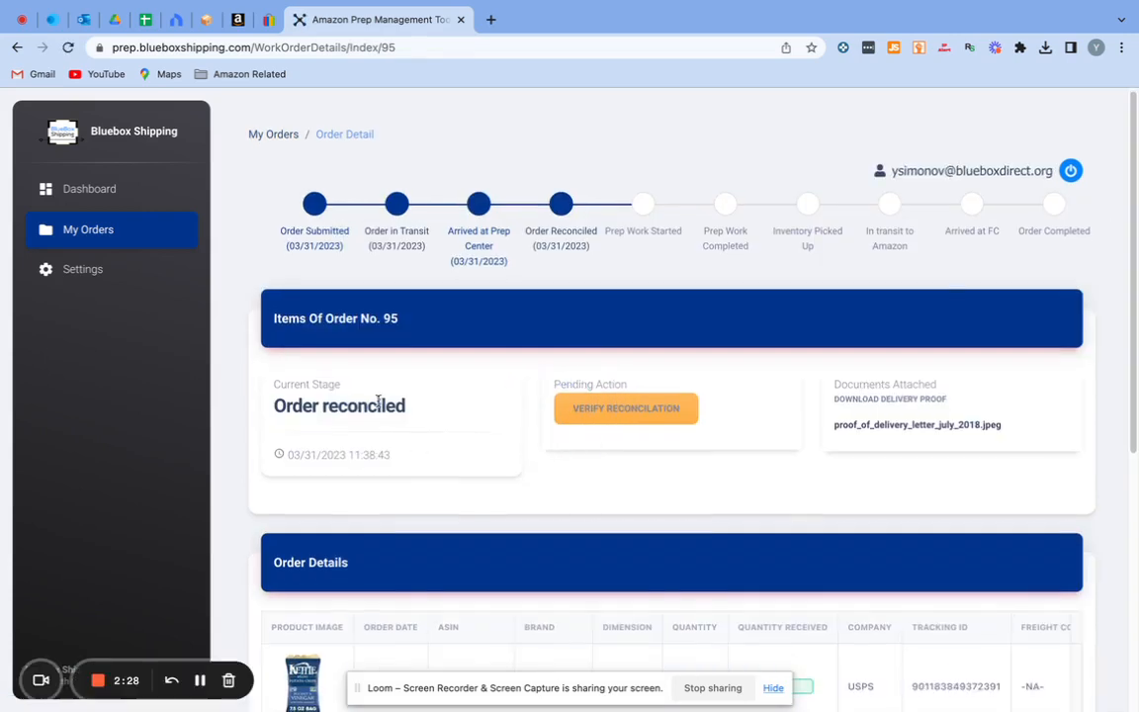
{"action": "scroll", "coordinate": [386, 416], "scroll_direction": "down", "scroll_amount": 5}
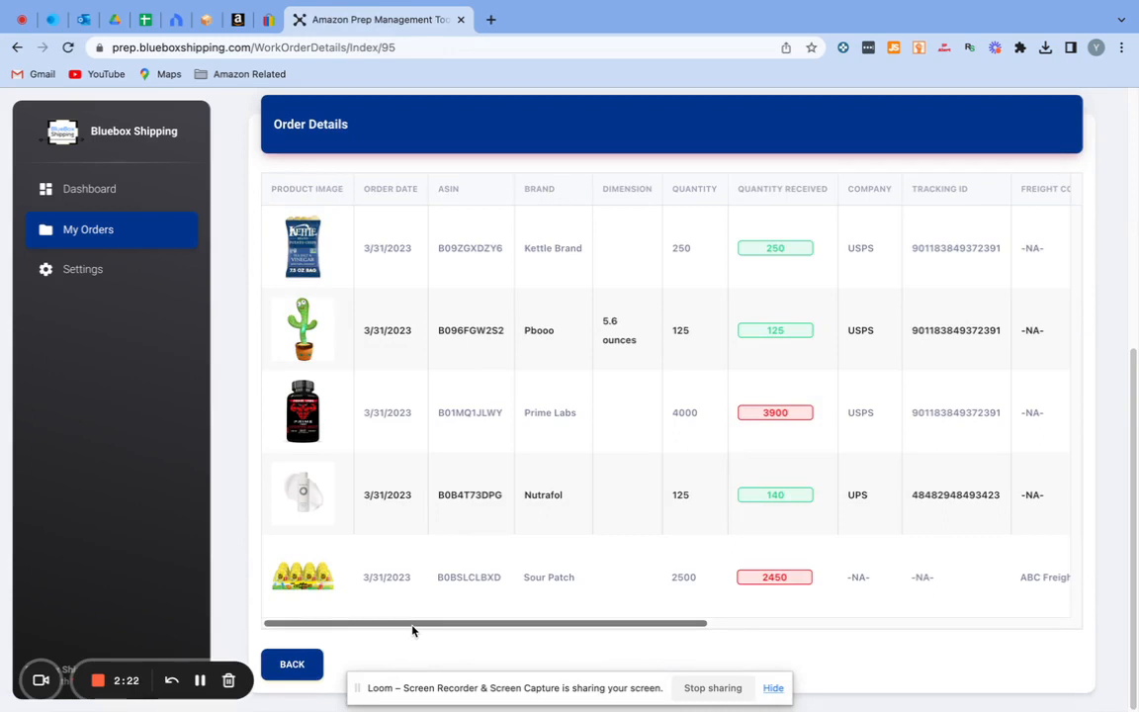
{"action": "left_click_drag", "start_coordinate": [433, 628], "coordinate": [353, 610]}
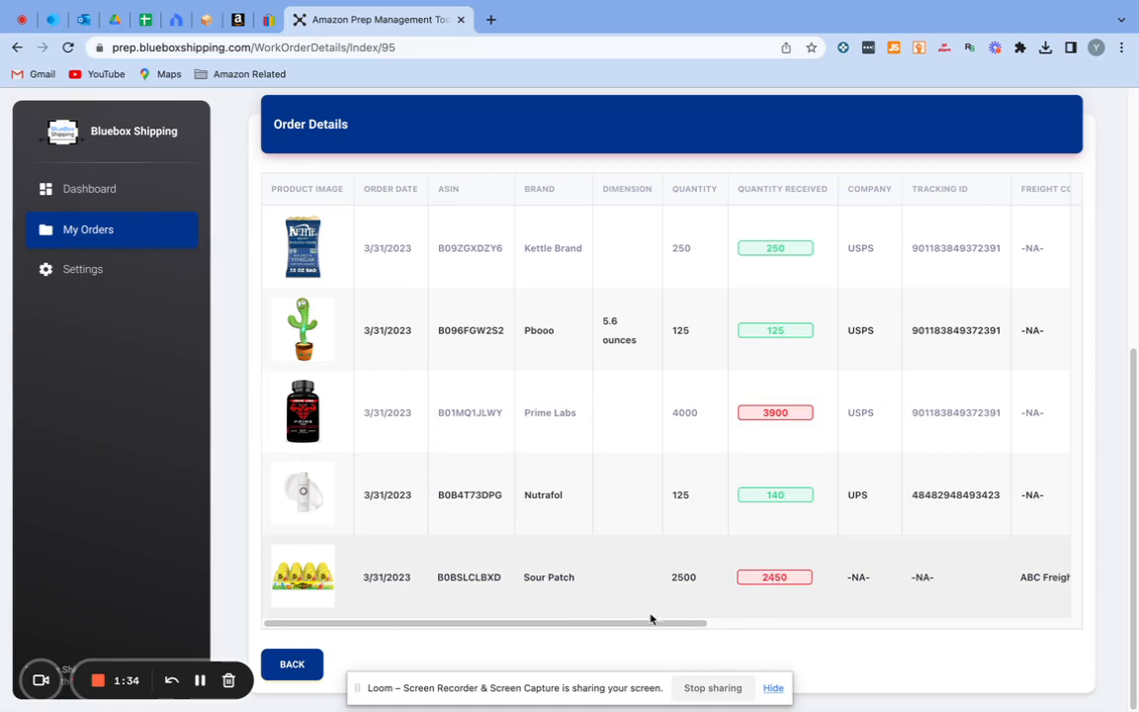
Verify the order's reconciliation by accepting it with the remark "Thank you for checking on our products.".
{"action": "scroll", "coordinate": [672, 601], "scroll_direction": "up", "scroll_amount": 5}
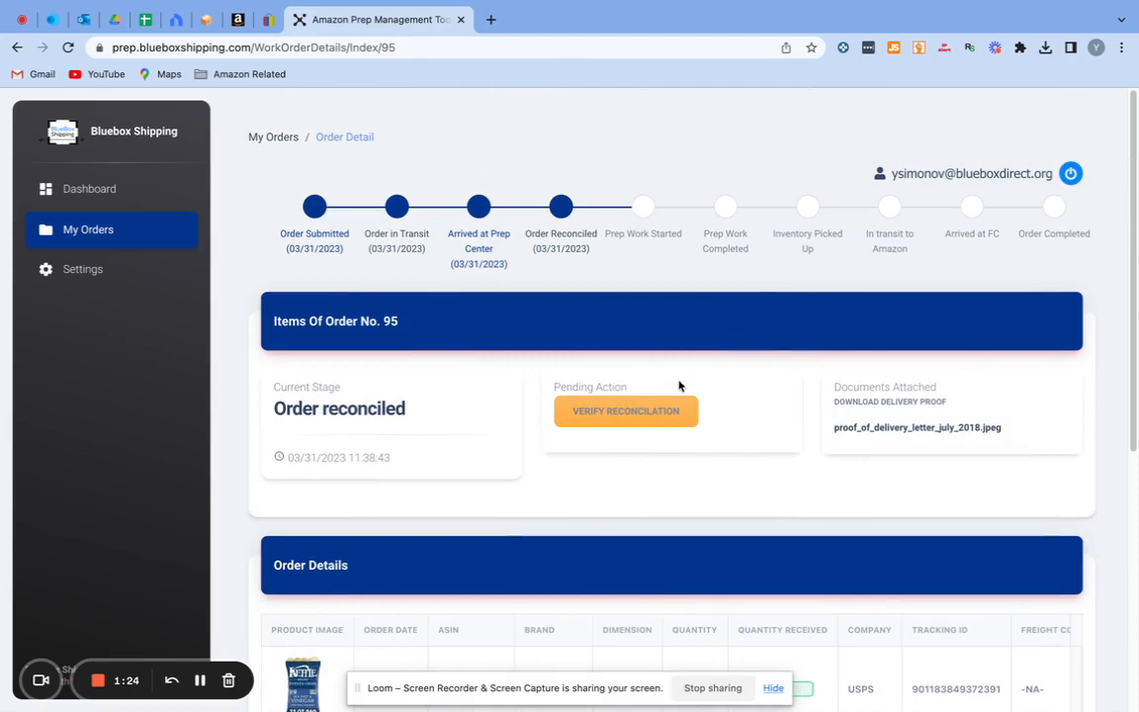
{"action": "scroll", "coordinate": [649, 493], "scroll_direction": "down", "scroll_amount": 5}
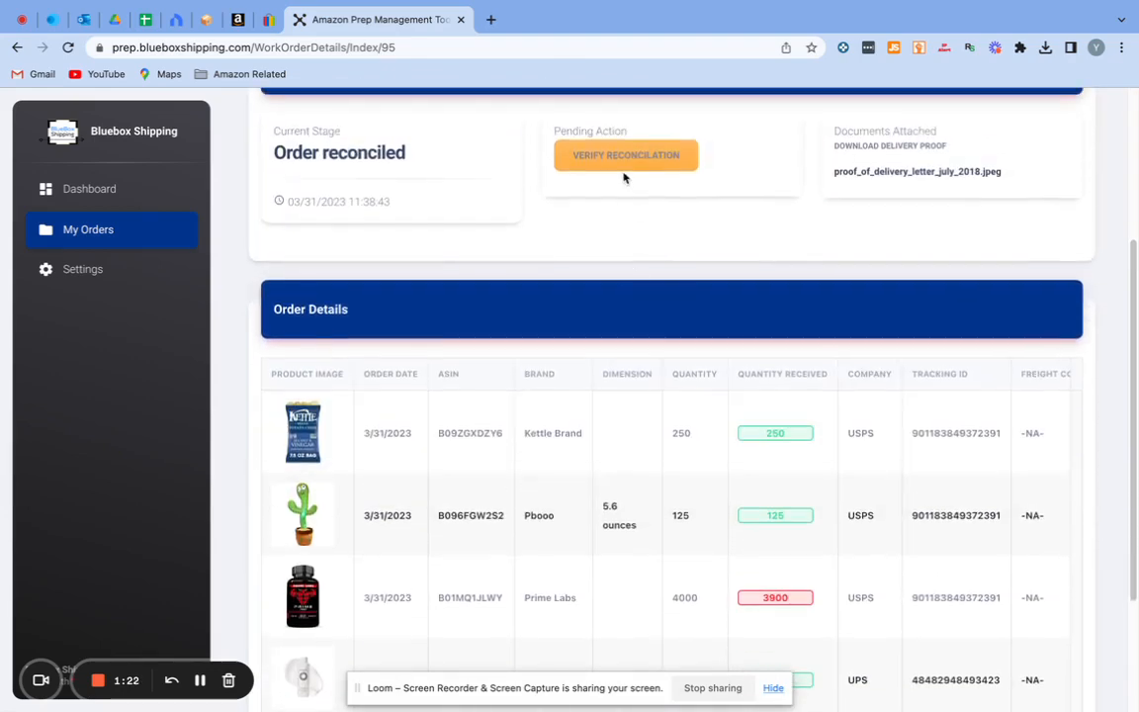
{"action": "left_click", "coordinate": [623, 160]}
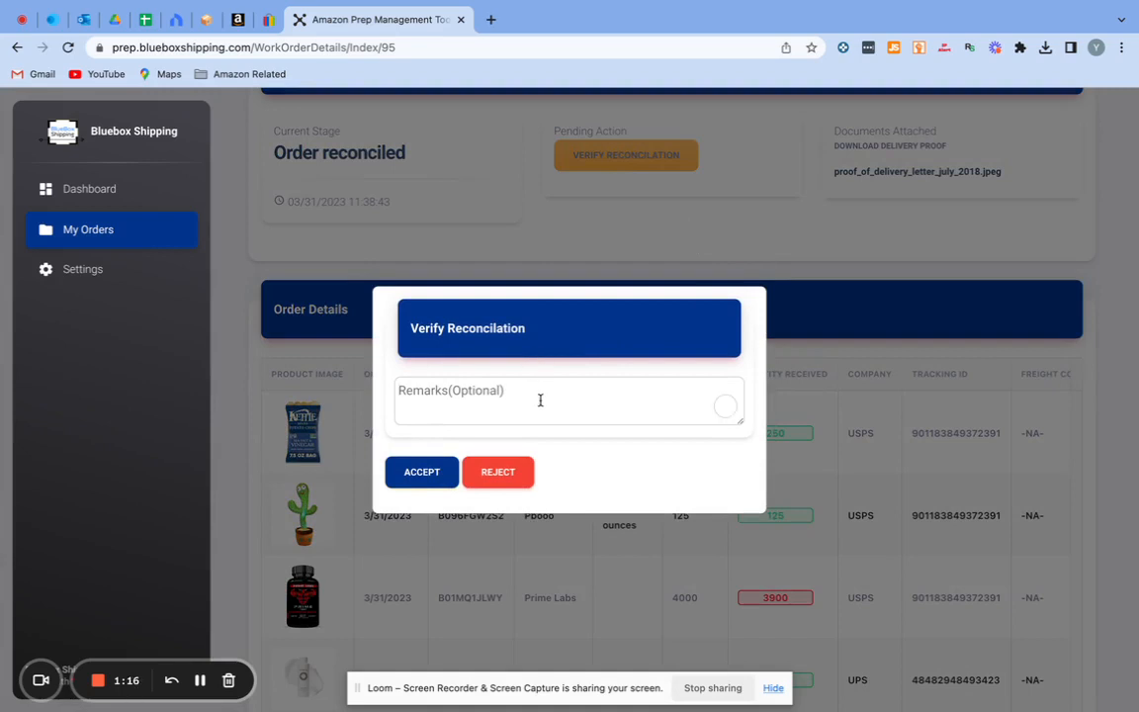
{"action": "left_click", "coordinate": [540, 400]}
{"action": "type", "text": "Thank "}
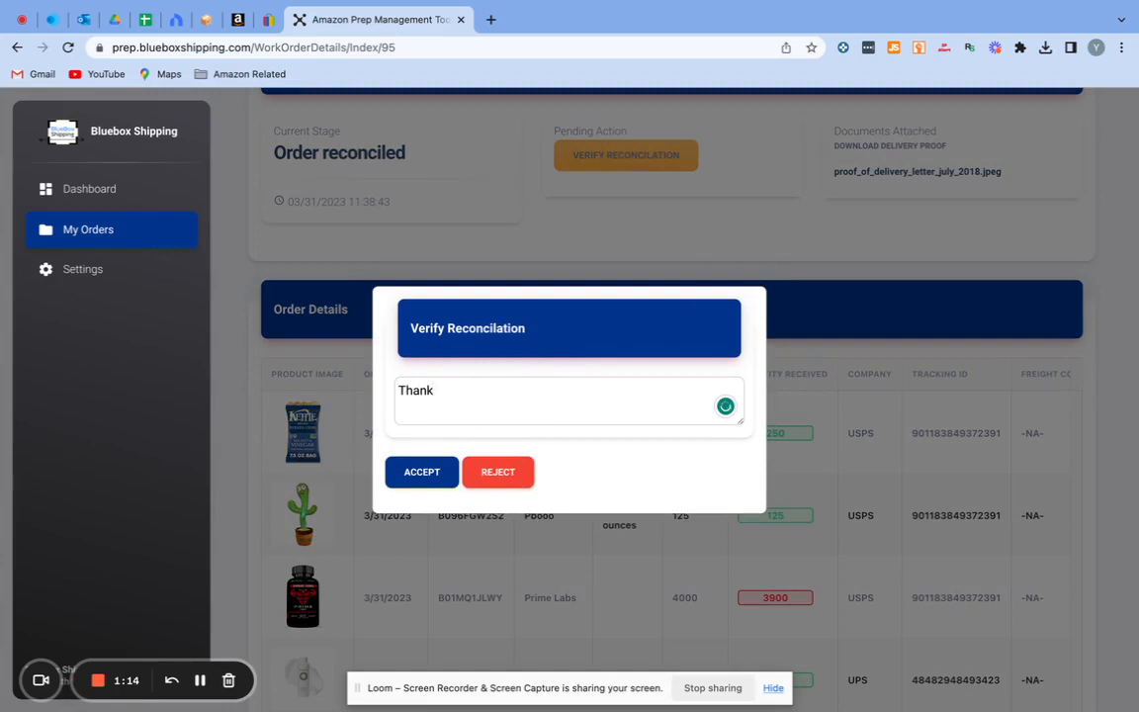
{"action": "type", "text": "you for checking"}
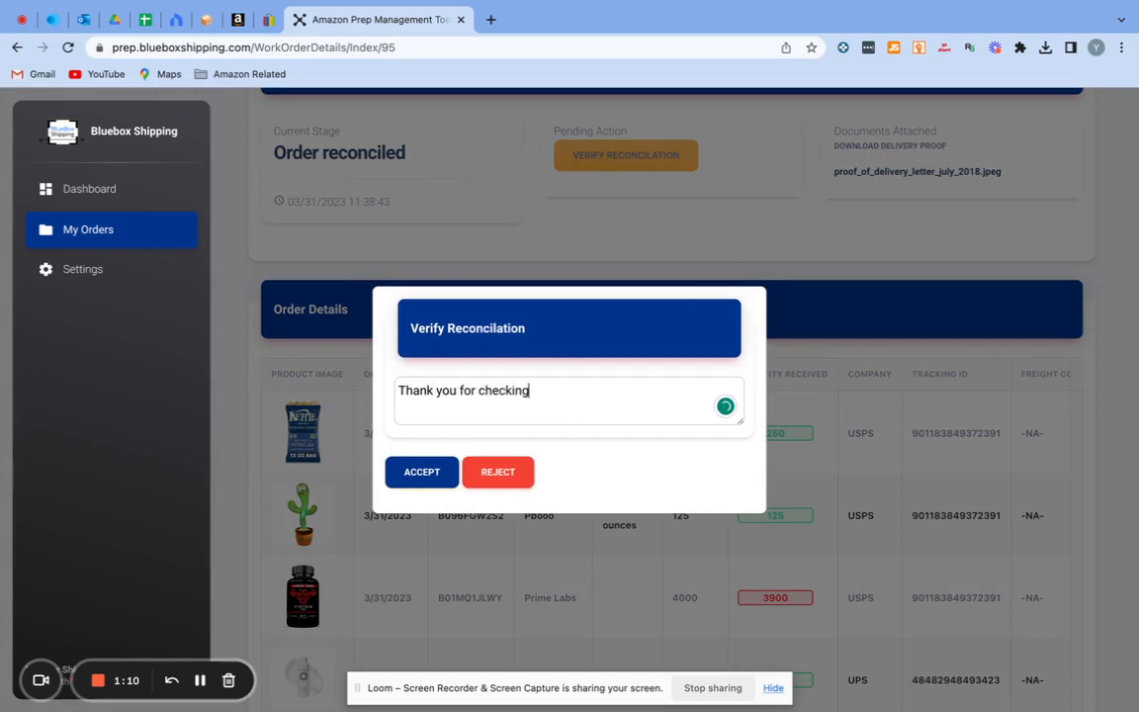
{"action": "type", "text": " on our prodic"}
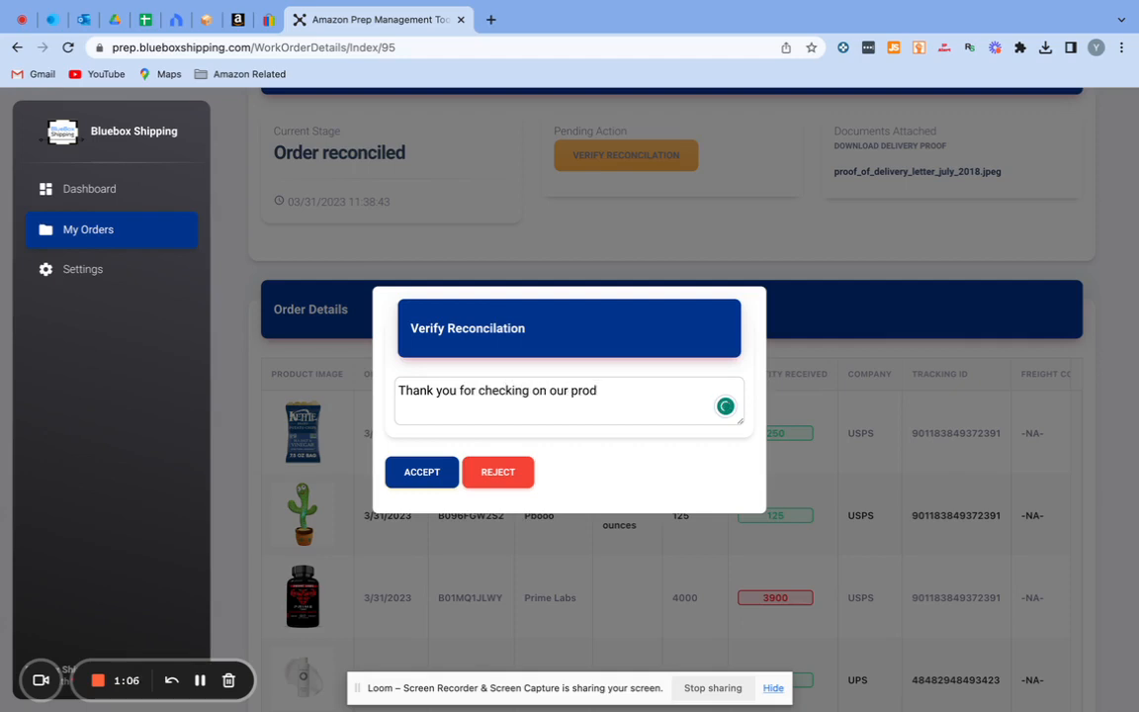
{"action": "type", "text": "ucts."}
{"action": "left_click", "coordinate": [435, 472]}
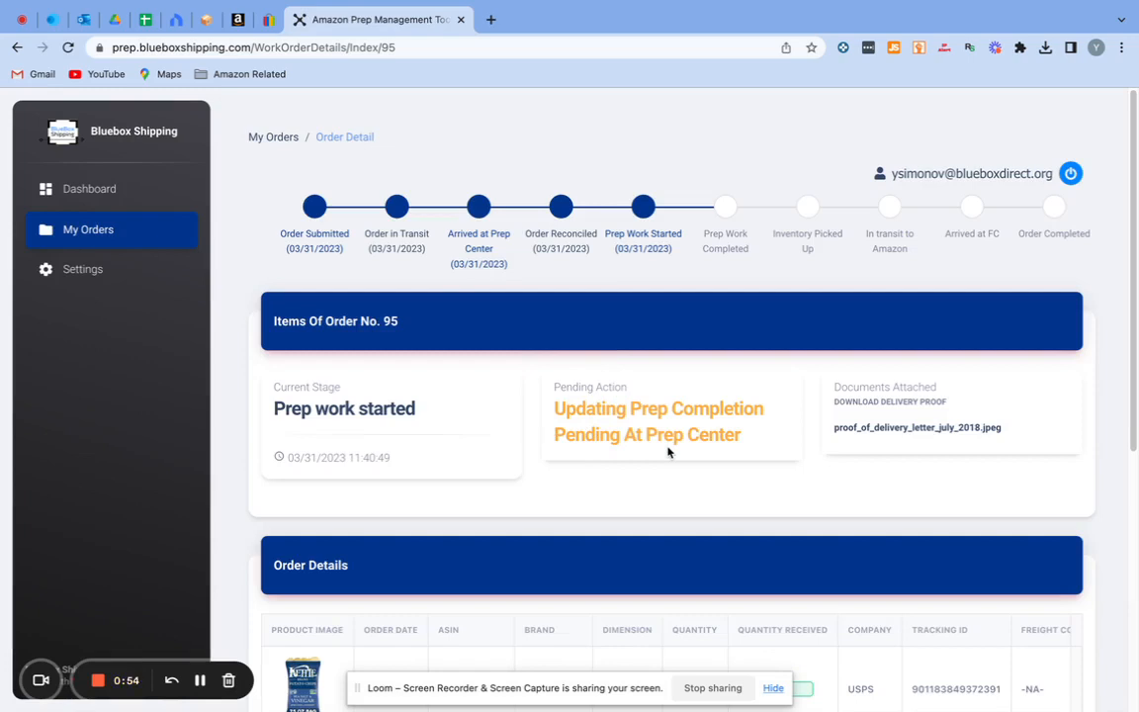
Review the accepted order's stage and items, and check the dashboard's Orders Summary and charts.
{"action": "scroll", "coordinate": [667, 452], "scroll_direction": "down", "scroll_amount": 5}
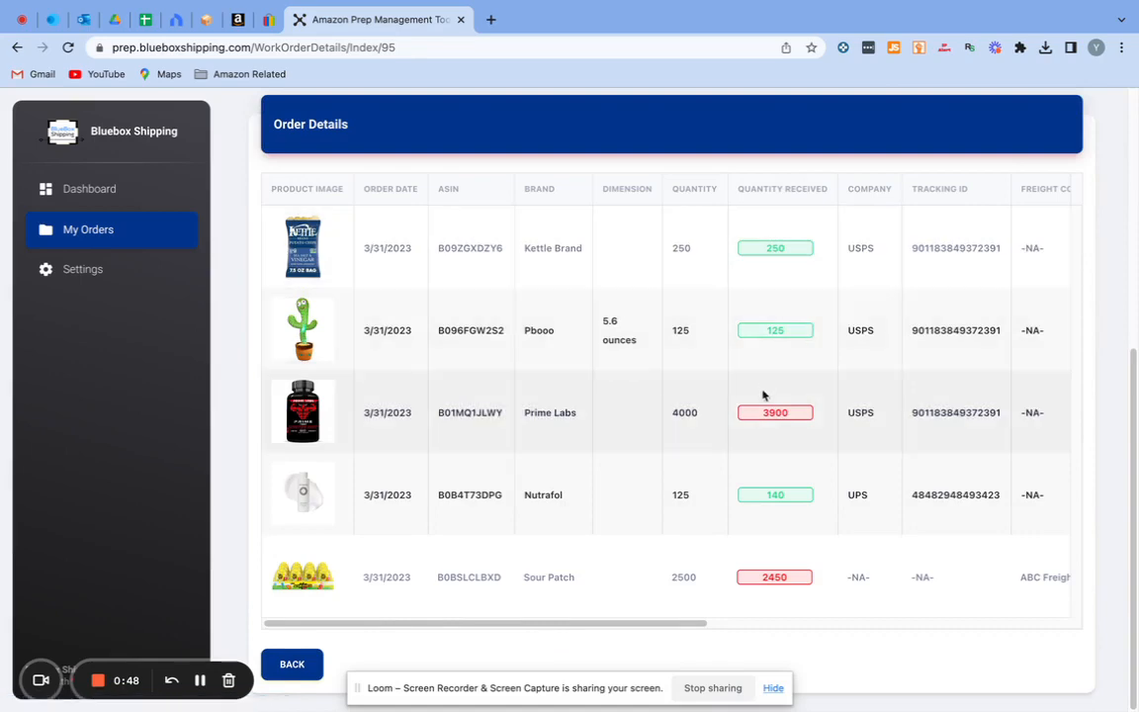
{"action": "scroll", "coordinate": [633, 449], "scroll_direction": "up", "scroll_amount": 4}
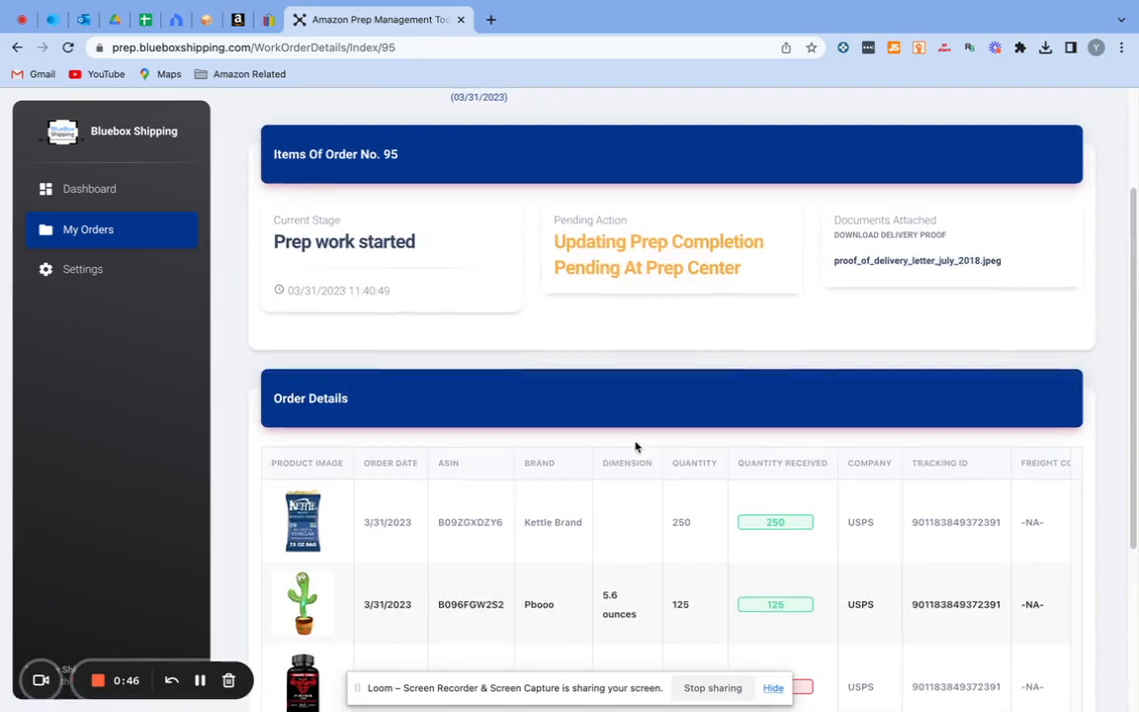
{"action": "scroll", "coordinate": [621, 317], "scroll_direction": "up", "scroll_amount": 2}
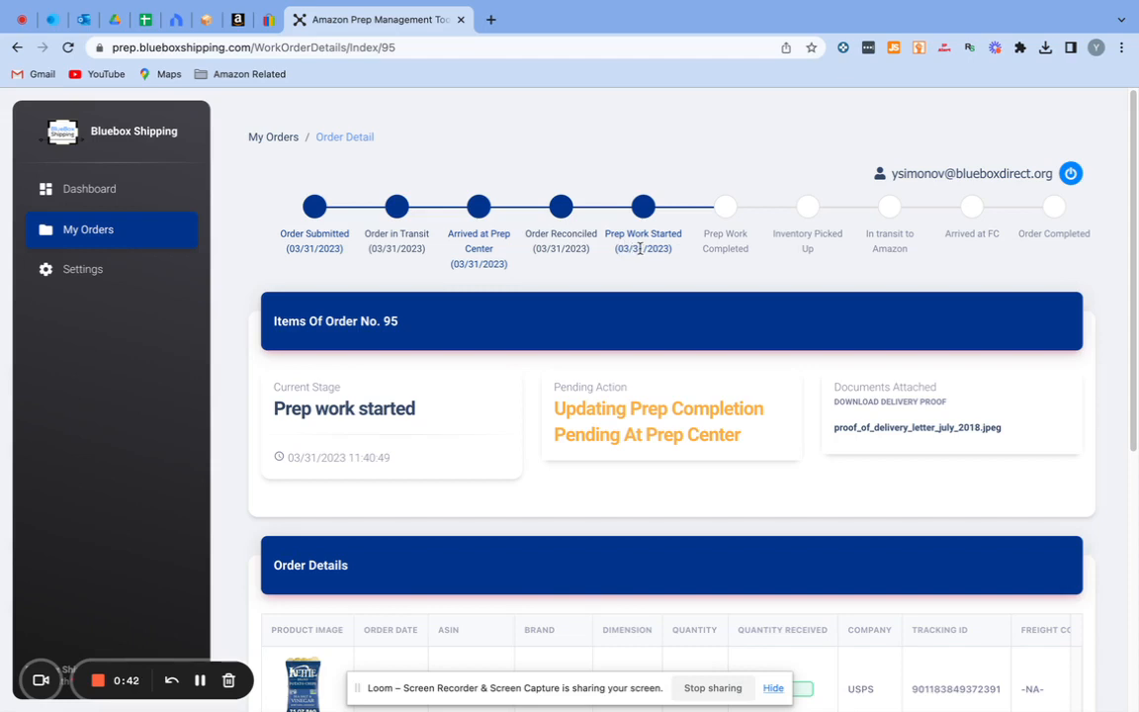
{"action": "left_click", "coordinate": [110, 196]}
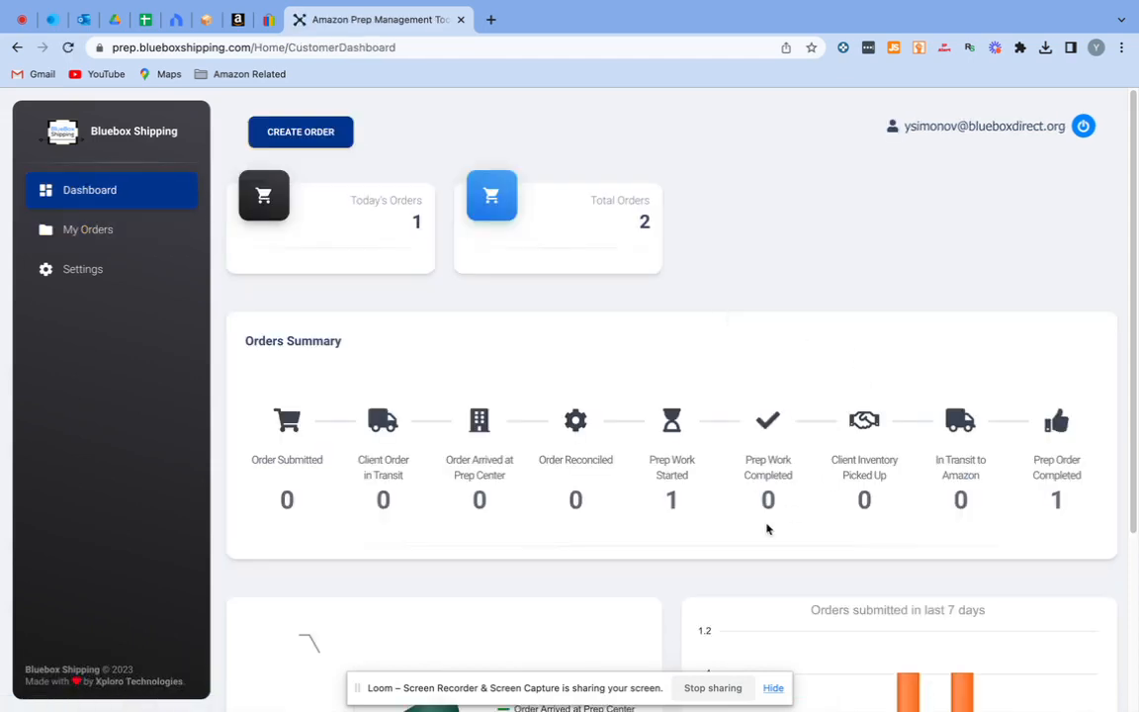
{"action": "scroll", "coordinate": [683, 465], "scroll_direction": "down", "scroll_amount": 4}
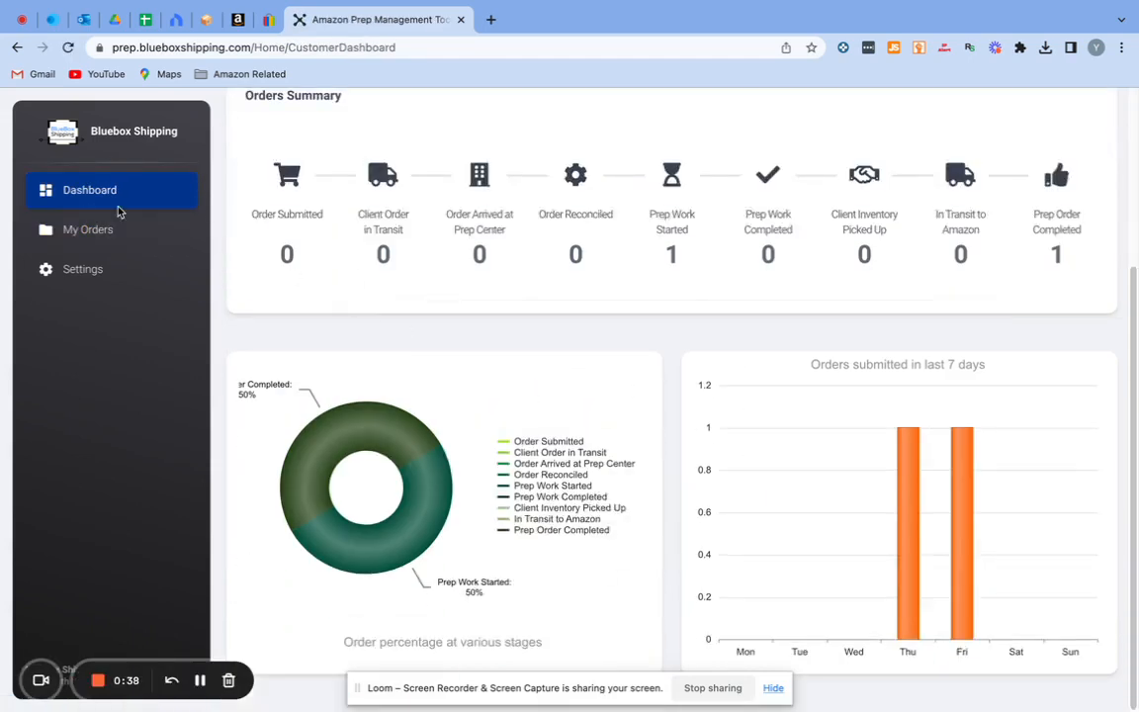
Open the order dated 3/31/2023 from the order list again and examine its current stage, pending action and received quantities.
{"action": "left_click", "coordinate": [74, 230]}
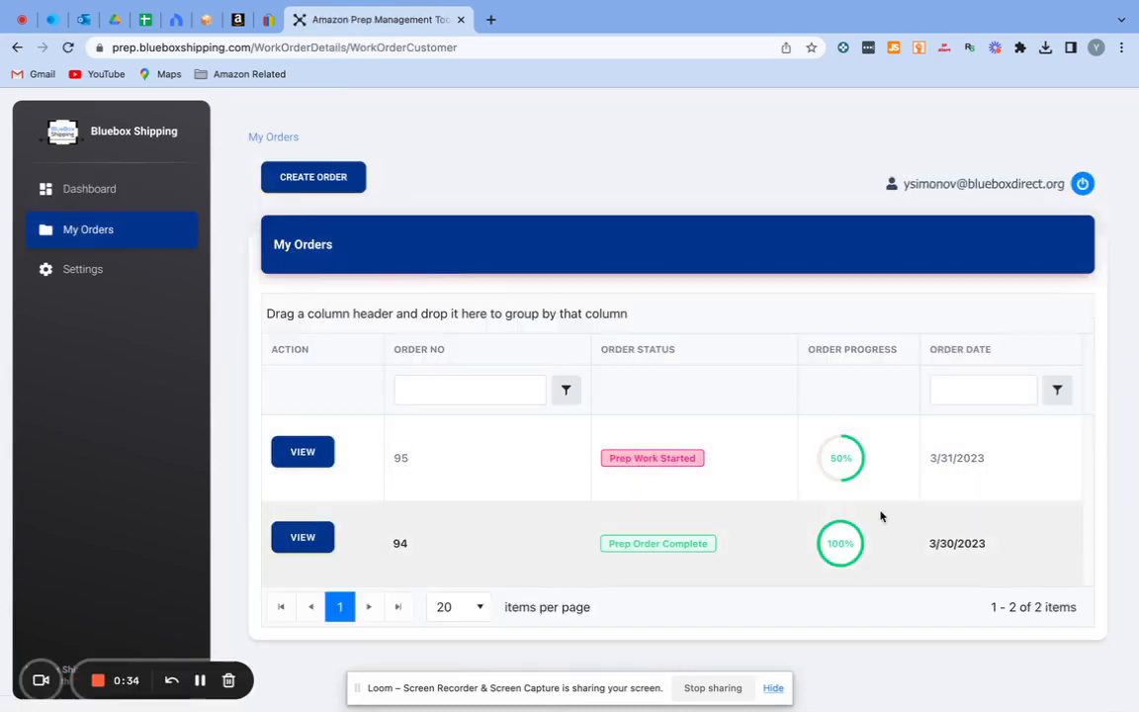
{"action": "left_click", "coordinate": [291, 466]}
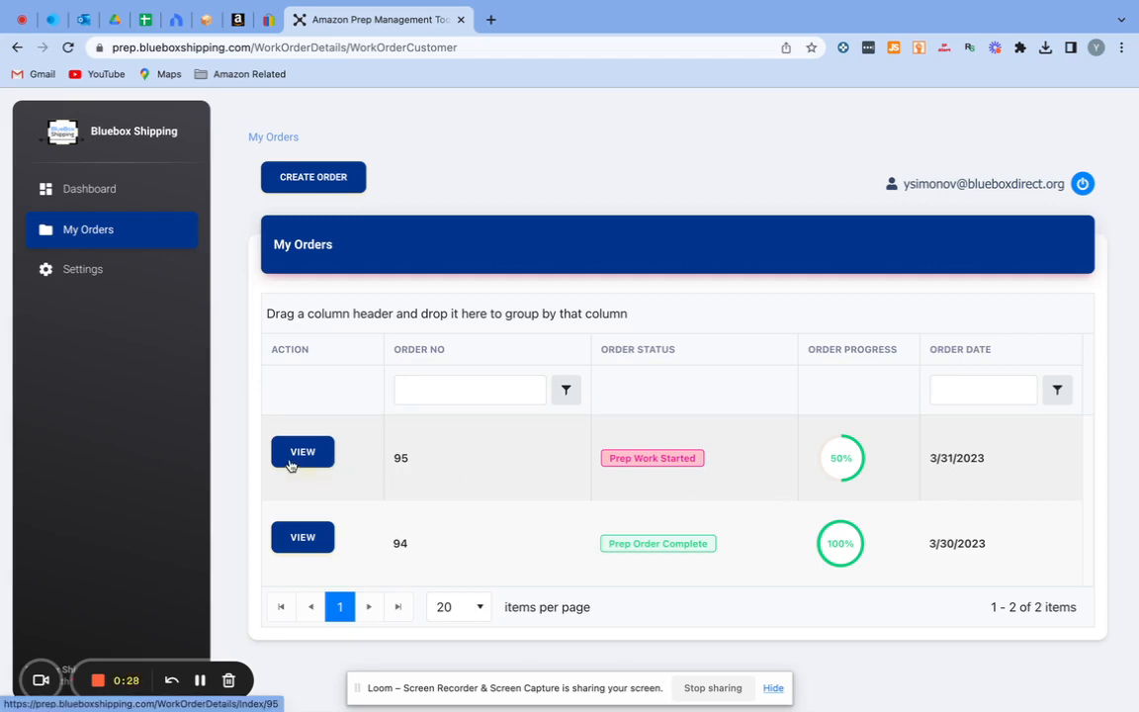
{"action": "left_click", "coordinate": [291, 466]}
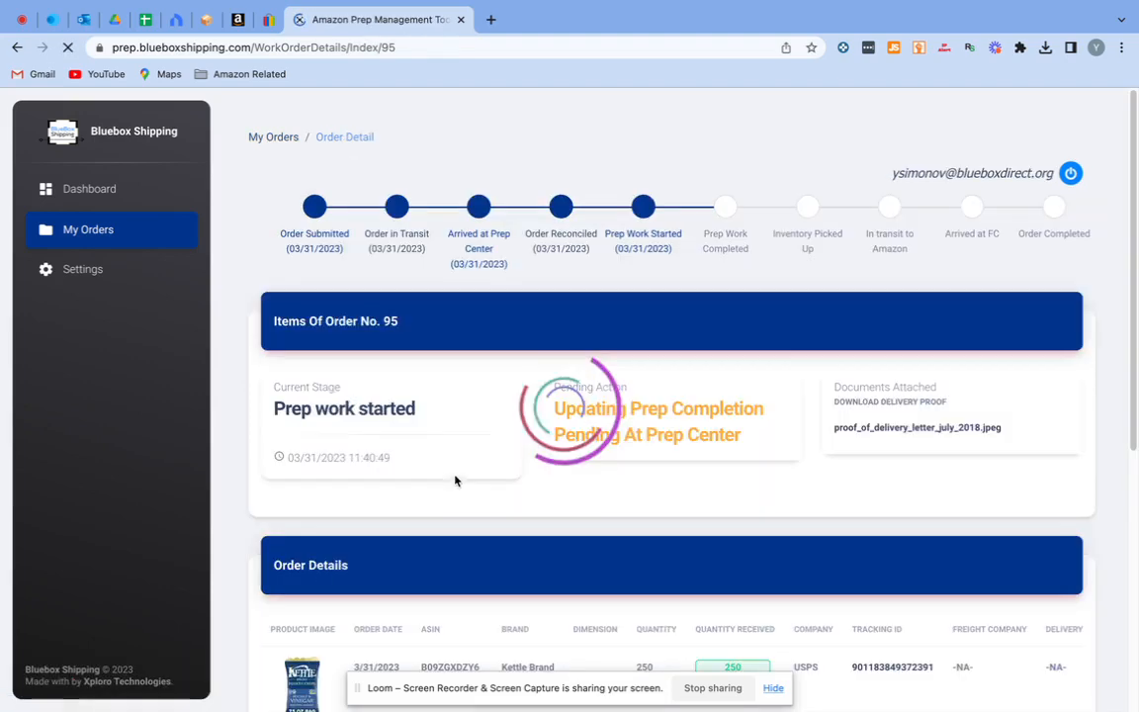
{"action": "scroll", "coordinate": [728, 400], "scroll_direction": "down", "scroll_amount": 5}
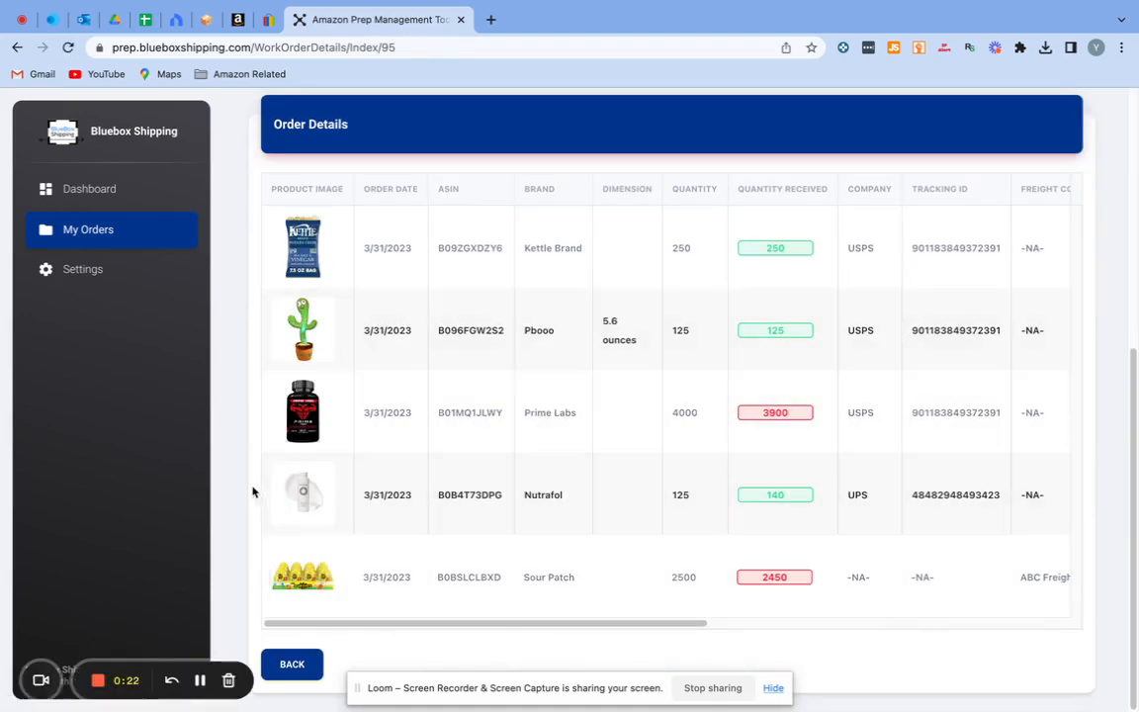
{"action": "scroll", "coordinate": [224, 495], "scroll_direction": "up", "scroll_amount": 1}
{"action": "scroll", "coordinate": [224, 495], "scroll_direction": "up", "scroll_amount": 3}
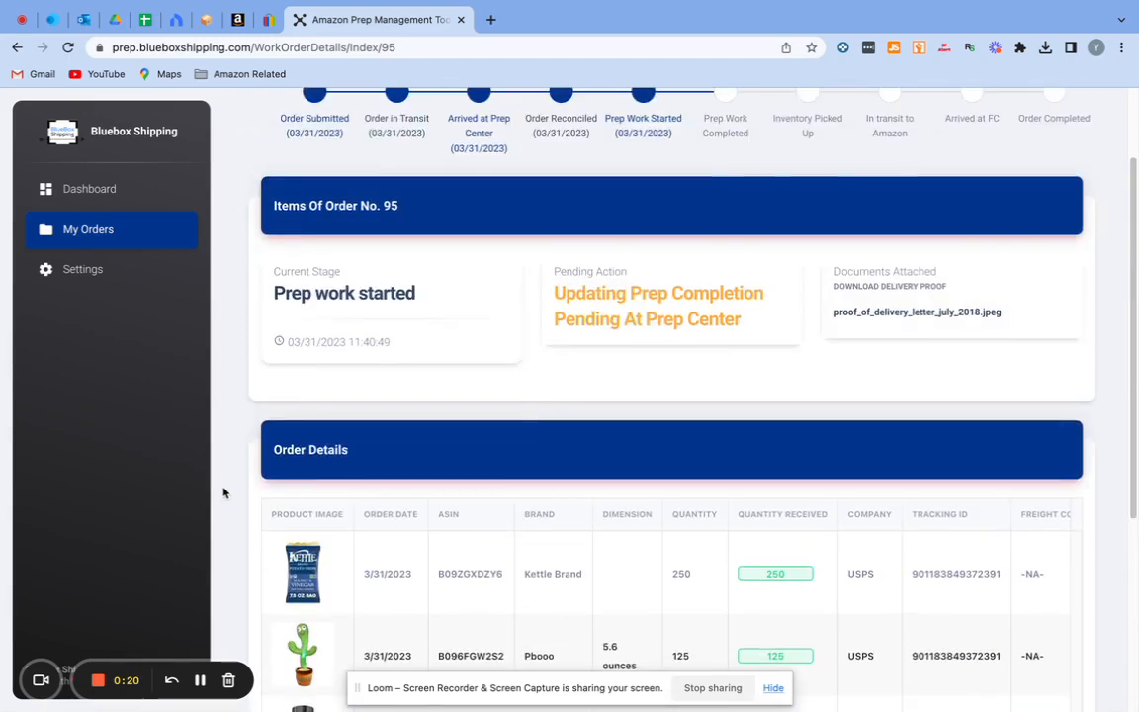